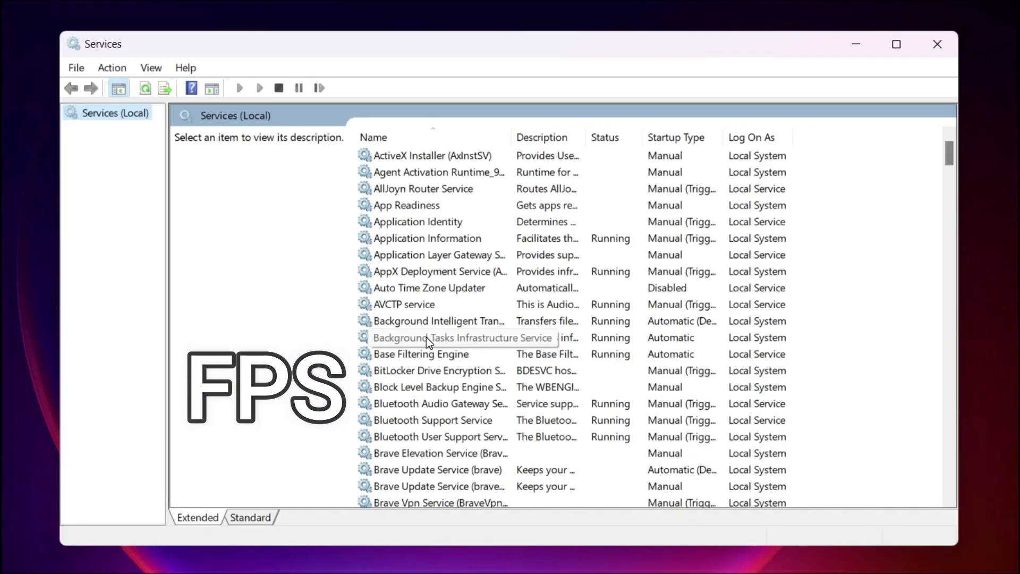
# - Set the Windows Mobile Hotspot Service startup type to Disabled and apply it
pyautogui.press('m')
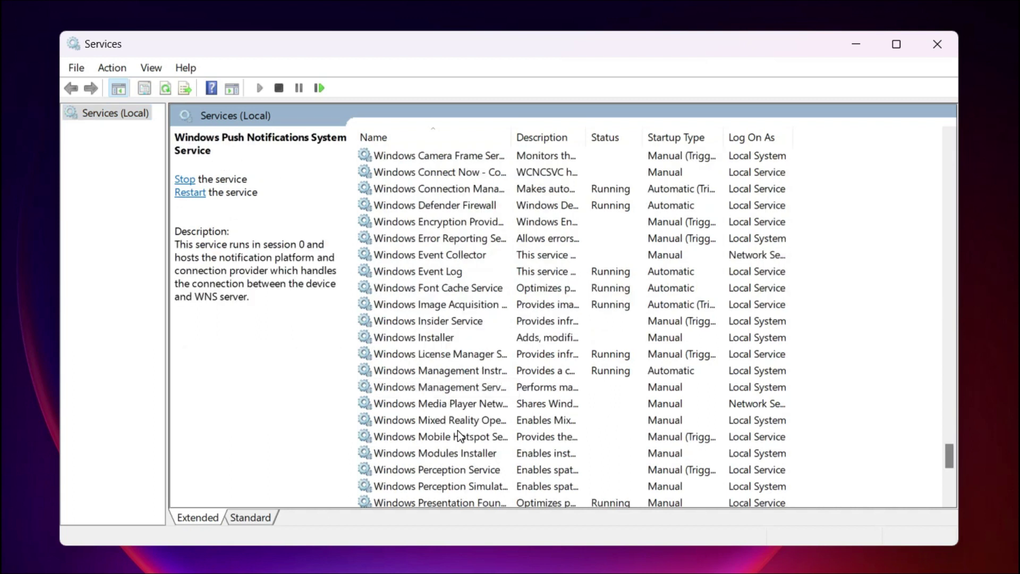
pyautogui.click(456, 421)
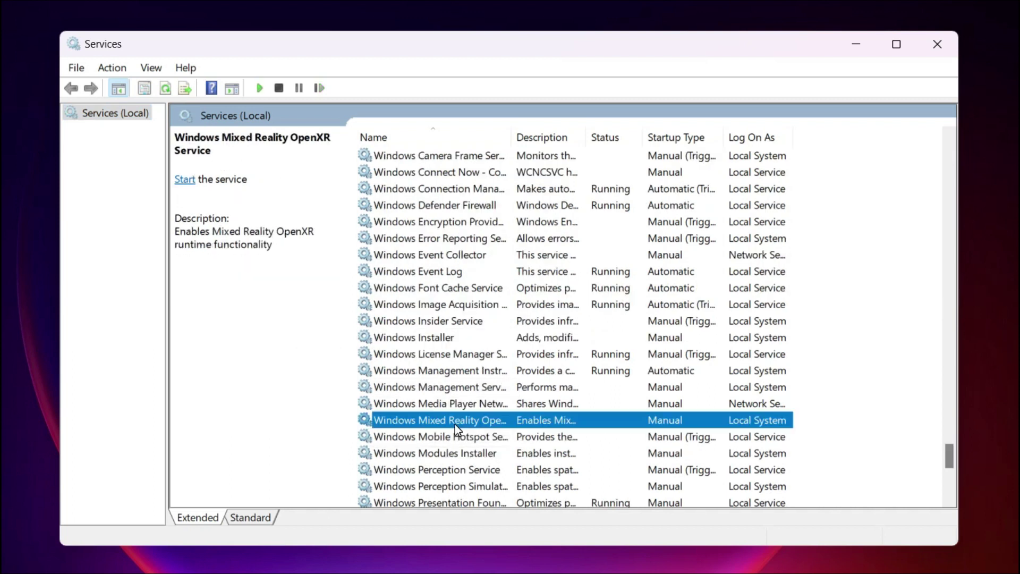
pyautogui.doubleClick(456, 436)
pyautogui.click(486, 278)
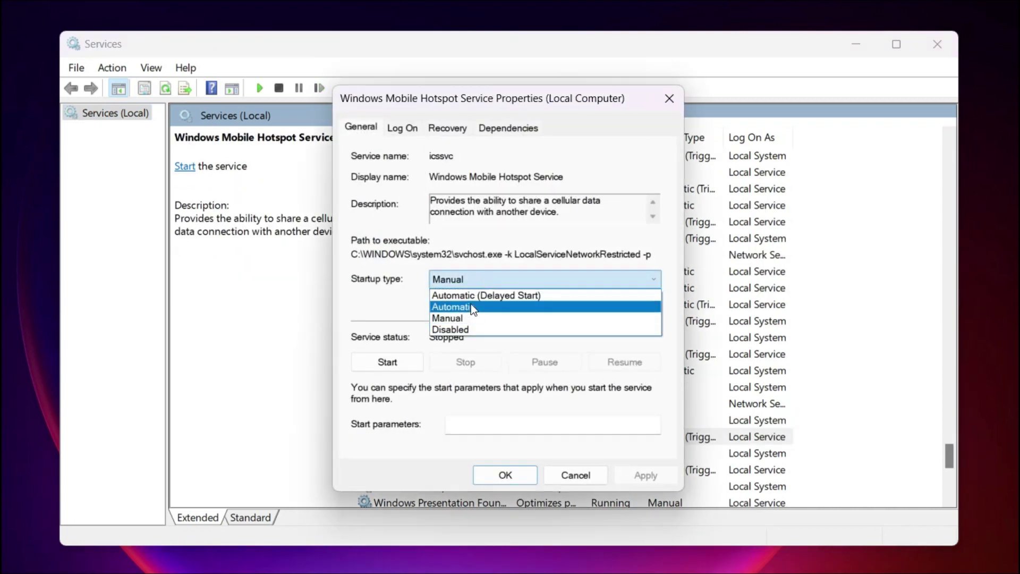
pyautogui.click(459, 330)
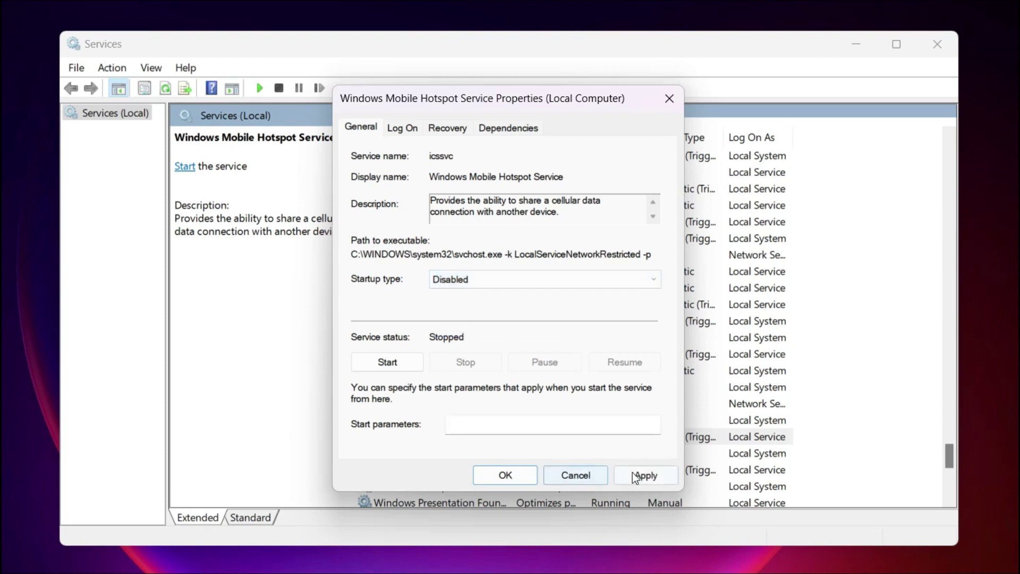
pyautogui.click(634, 475)
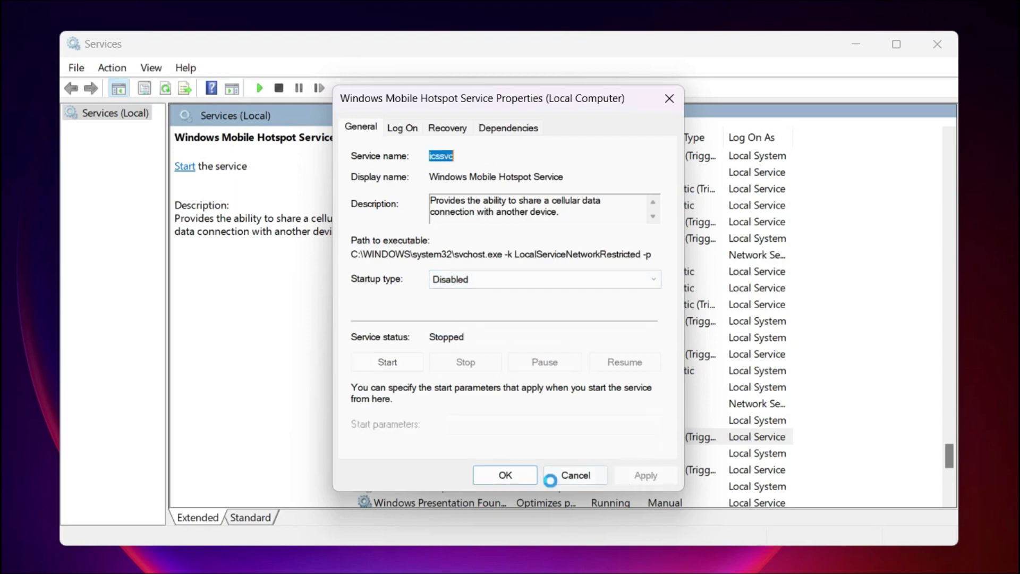
pyautogui.click(508, 476)
# - Set Print Spooler's startup type to Disabled and stop the service
pyautogui.press('p')
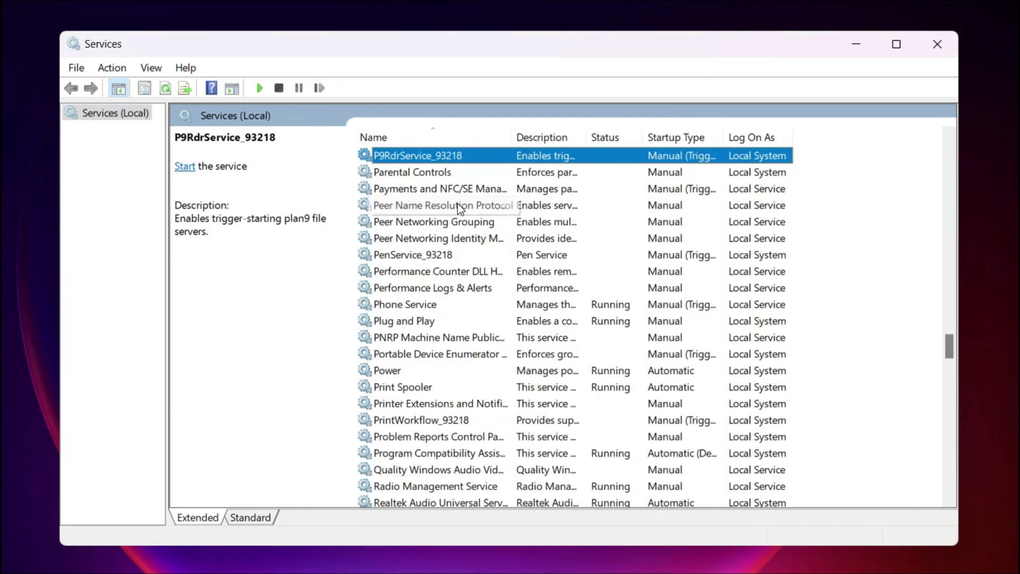
pyautogui.click(414, 403)
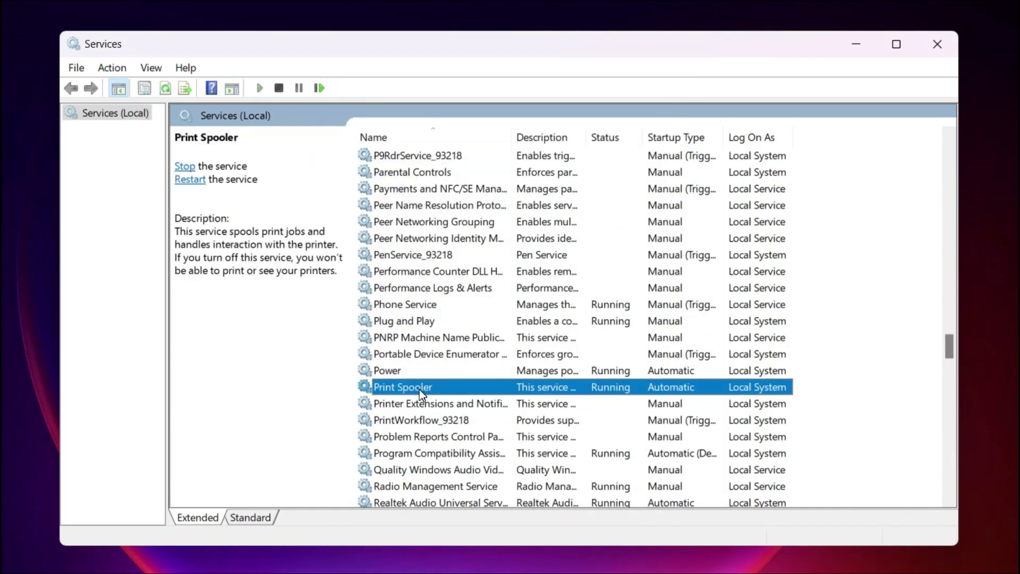
pyautogui.rightClick(419, 390)
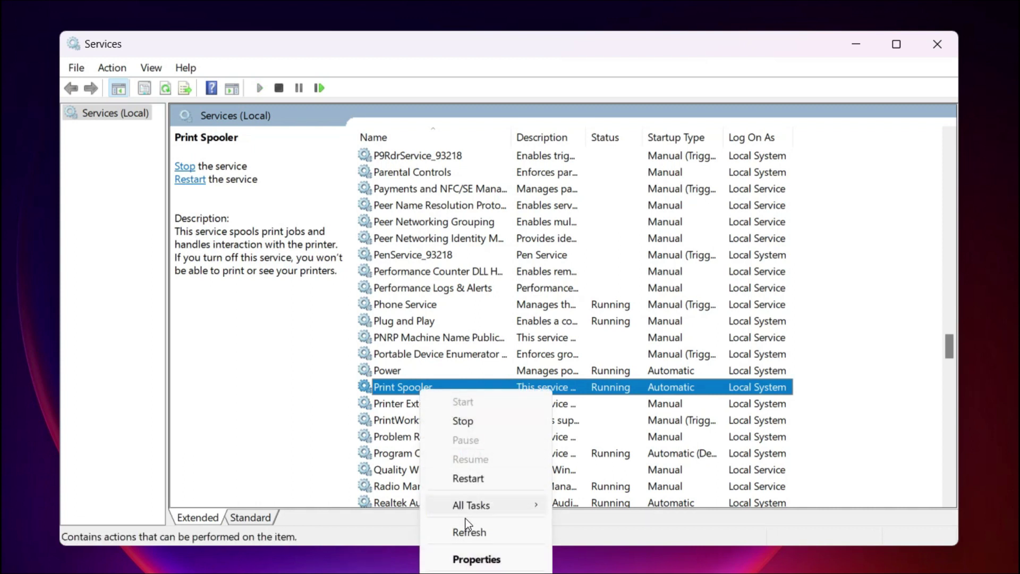
pyautogui.click(475, 559)
pyautogui.click(467, 270)
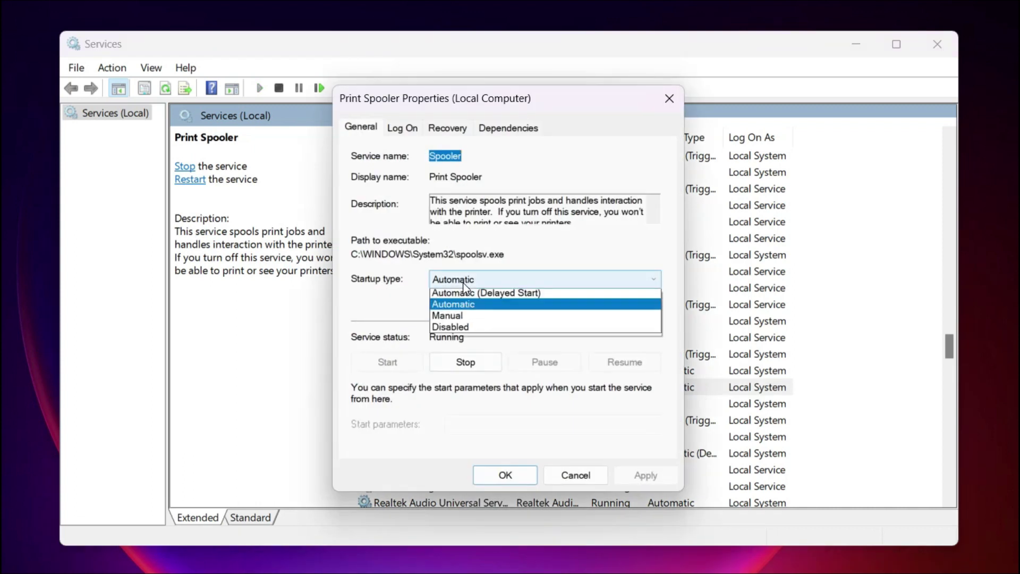
pyautogui.click(485, 329)
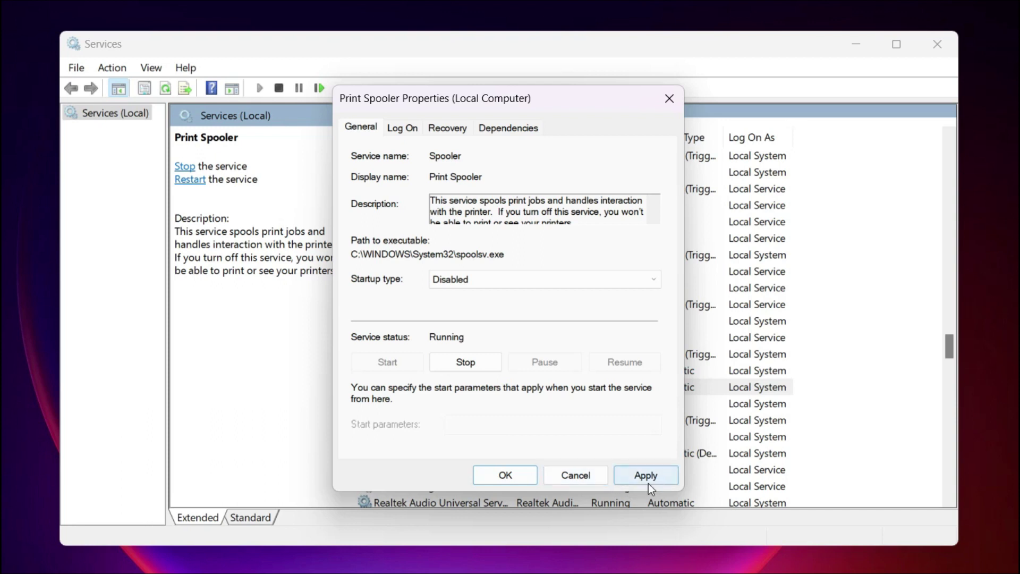
pyautogui.click(647, 479)
pyautogui.click(463, 362)
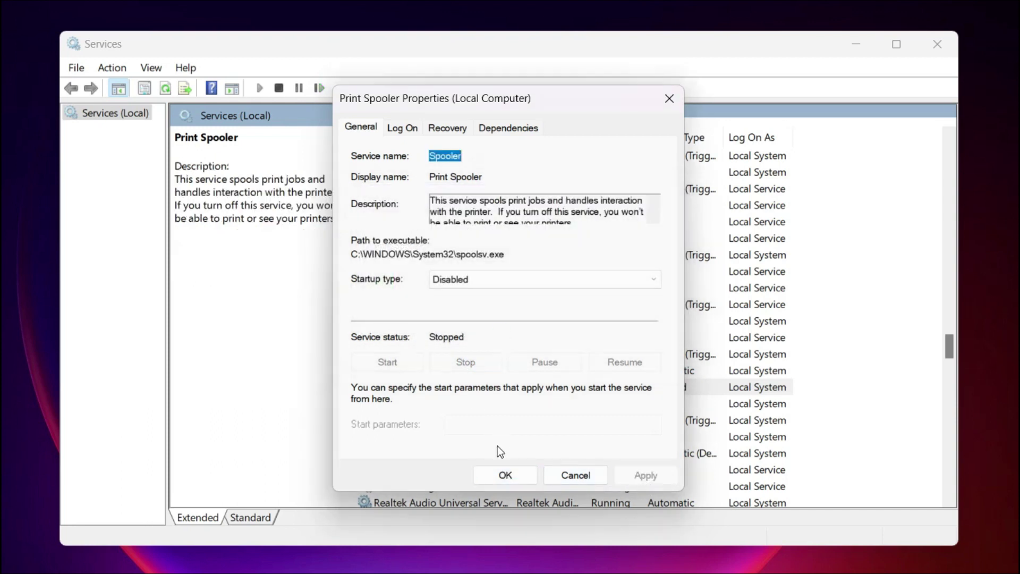
# - Set the Fax service's startup type to Disabled and apply it
pyautogui.click(505, 475)
pyautogui.scroll(10, 435, 240)
pyautogui.rightClick(435, 155)
pyautogui.click(473, 329)
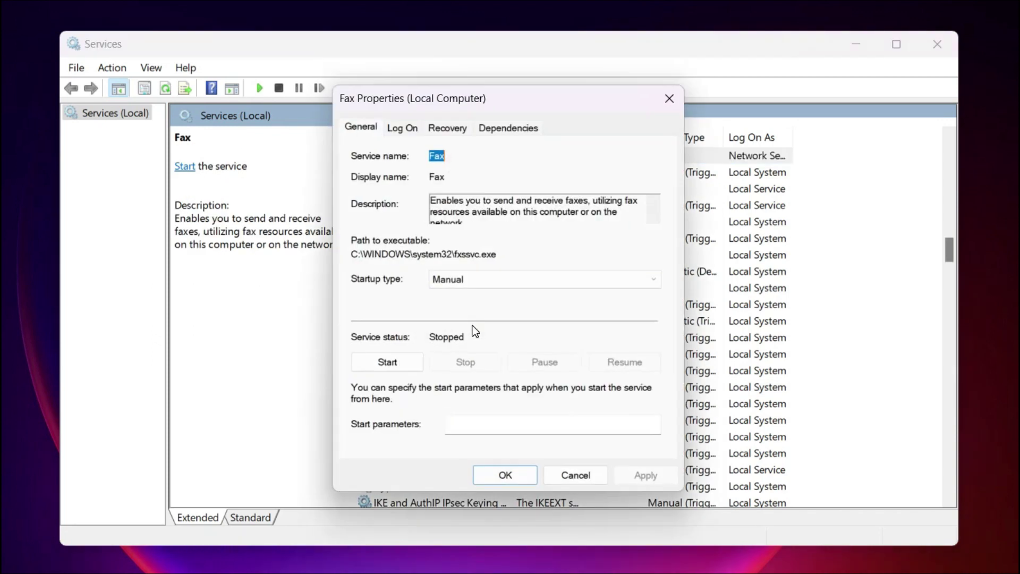
pyautogui.click(483, 294)
pyautogui.click(465, 327)
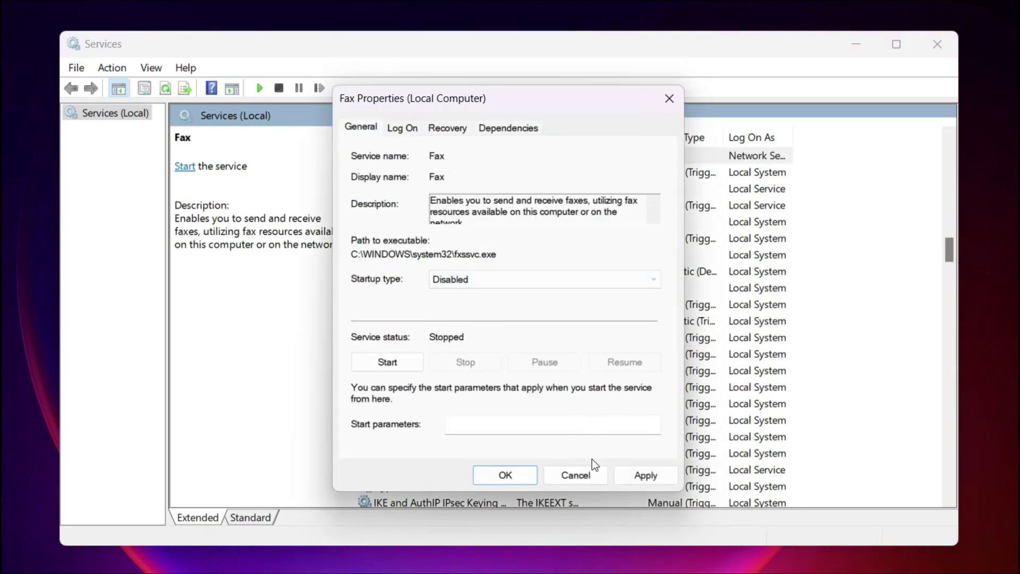
pyautogui.click(644, 476)
pyautogui.click(498, 479)
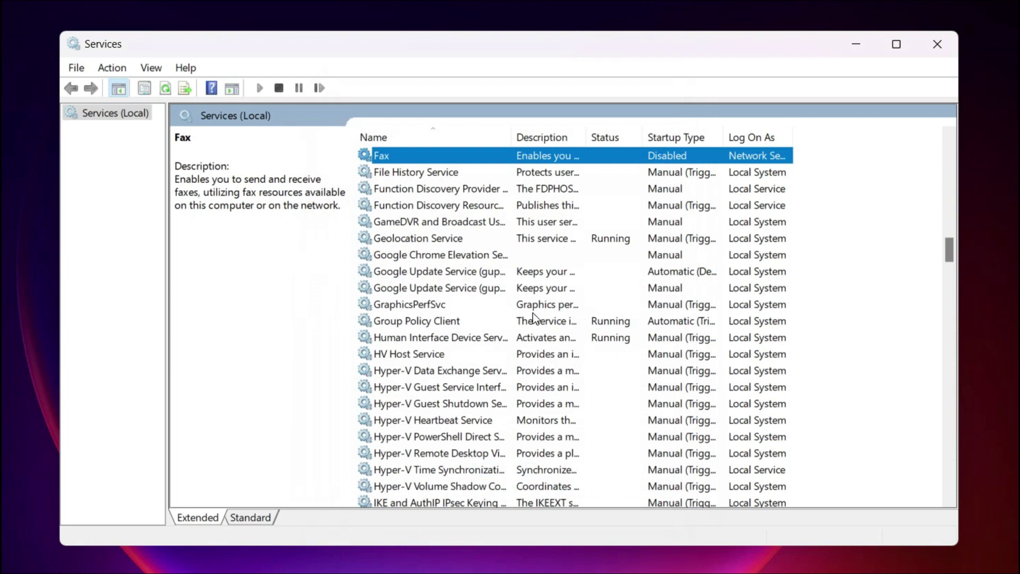
# - Open Downloaded Maps Manager's properties with the startup type list showing
pyautogui.press('d')
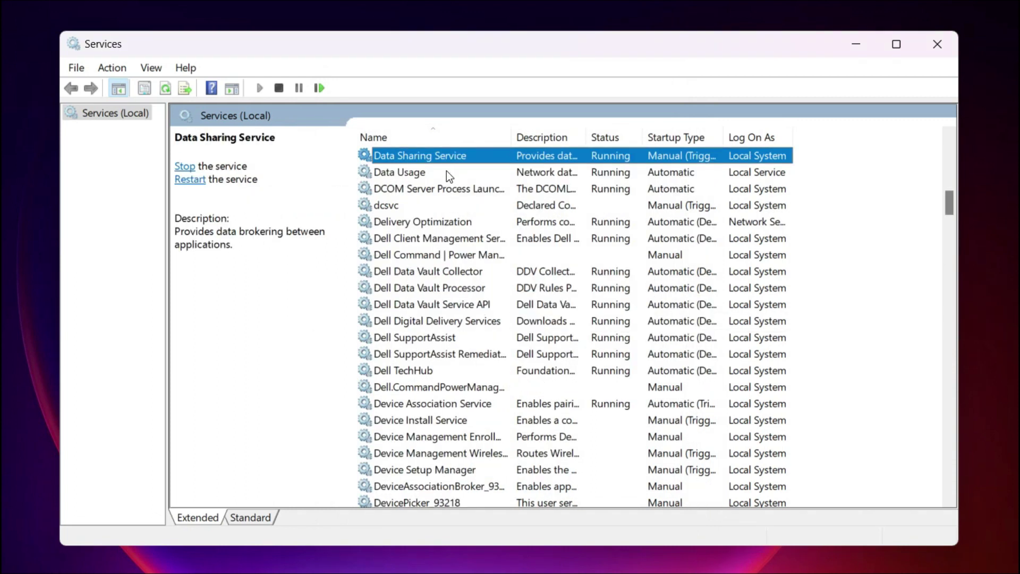
pyautogui.scroll(-2, 443, 297)
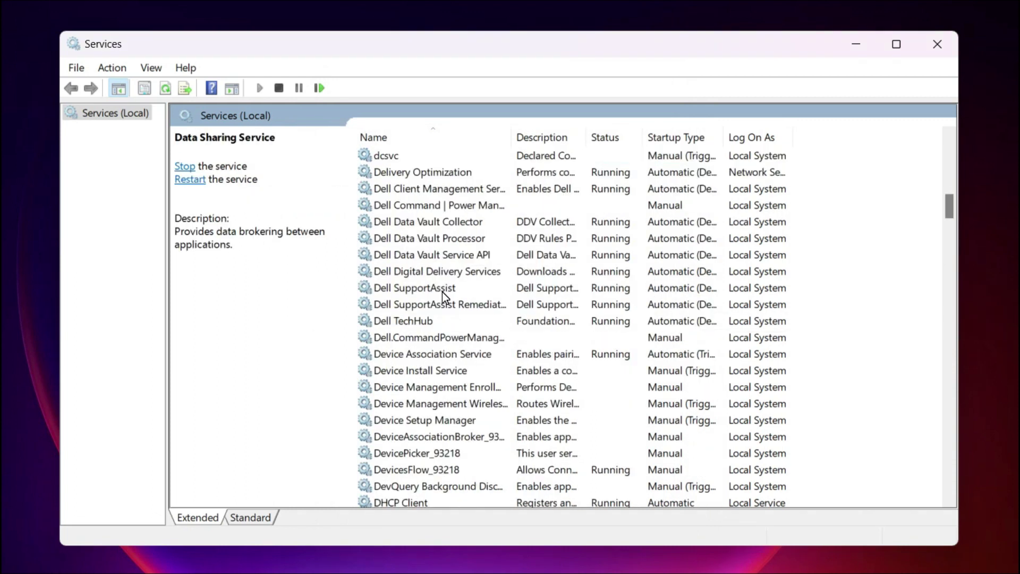
pyautogui.scroll(-1, 443, 292)
pyautogui.scroll(-1, 443, 292)
pyautogui.scroll(-1, 443, 292)
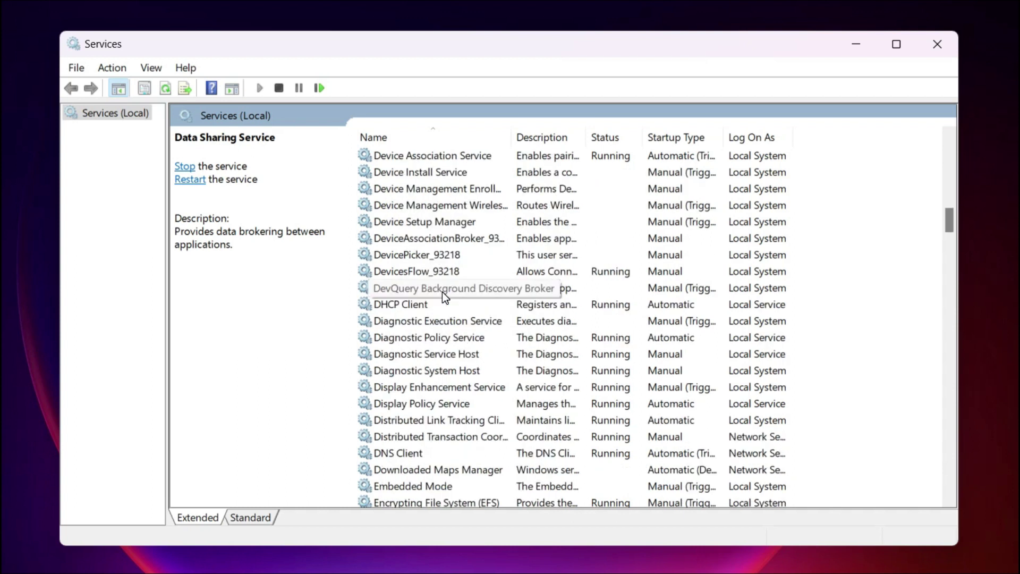
pyautogui.scroll(-1, 442, 292)
pyautogui.click(456, 422)
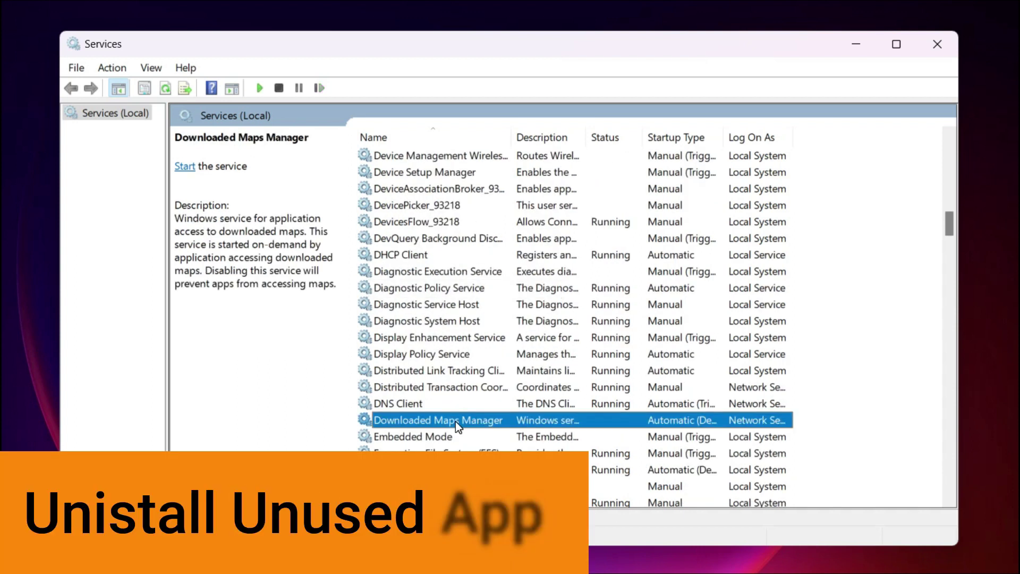
pyautogui.doubleClick(455, 422)
pyautogui.click(483, 282)
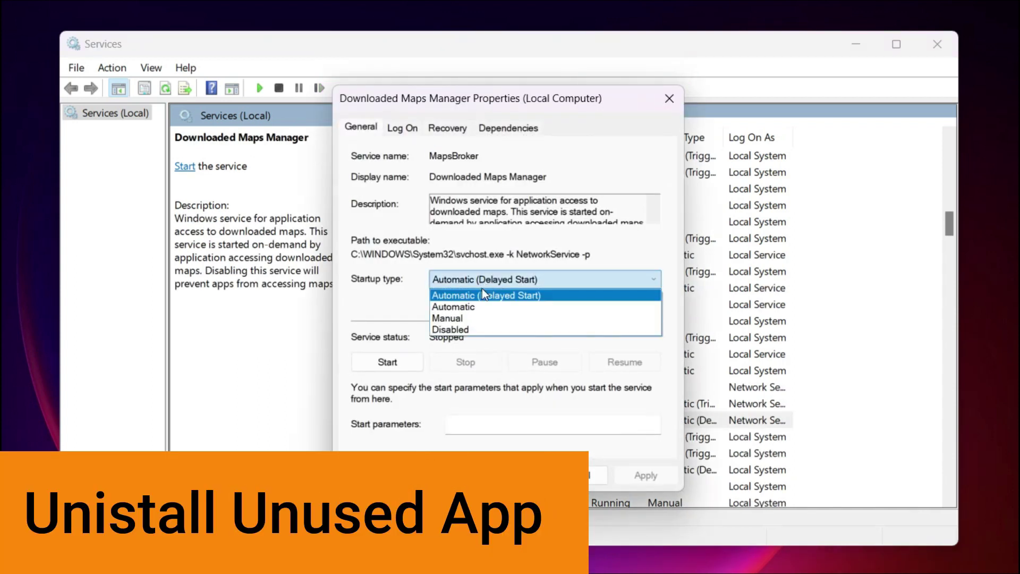
# - Disable Downloaded Maps Manager and choose 'Adjust for best performance' for visual effects
pyautogui.click(464, 326)
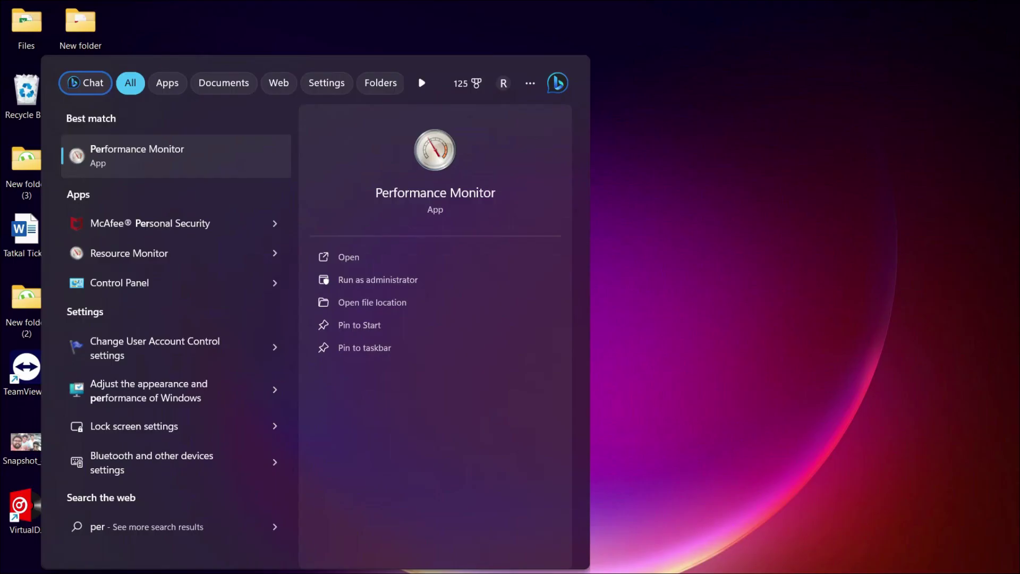
pyautogui.click(131, 400)
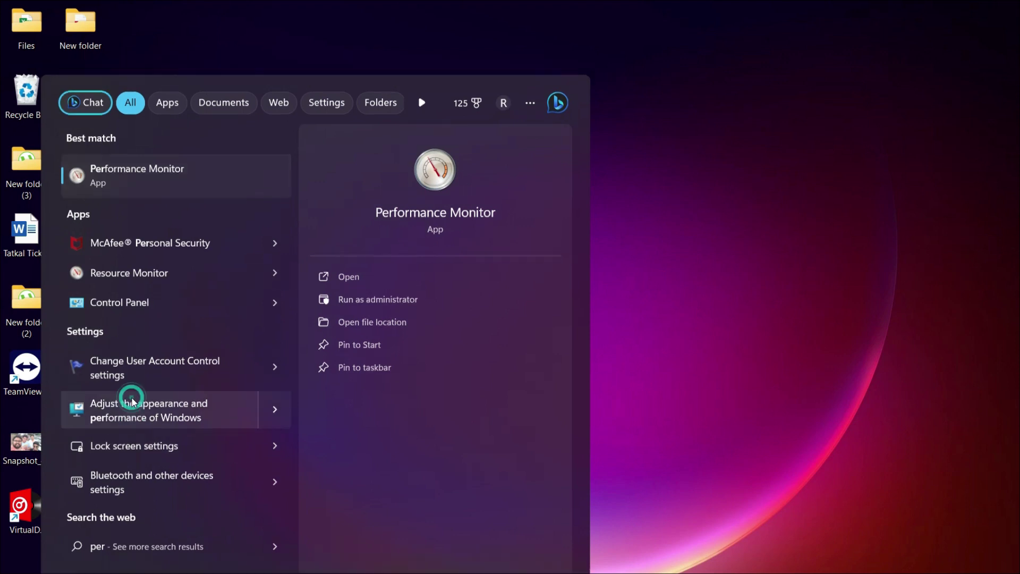
pyautogui.moveTo(180, 65); pyautogui.dragTo(434, 78)
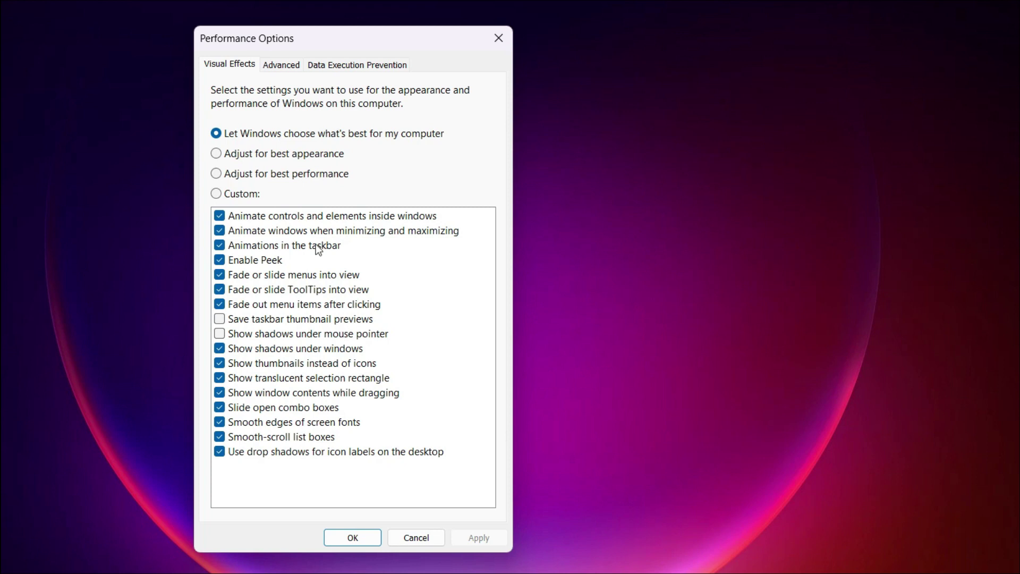
pyautogui.click(261, 173)
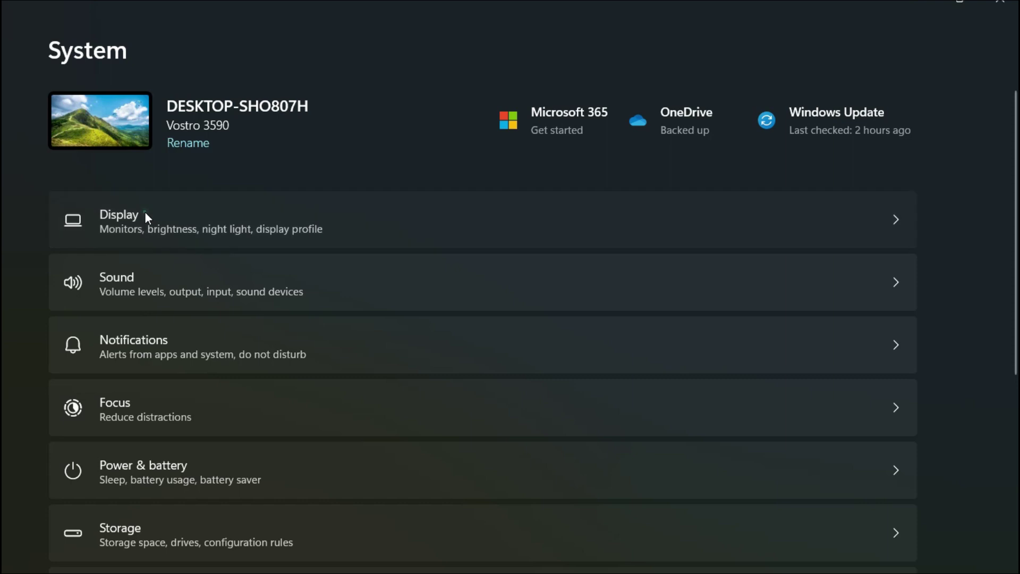
# - Check the available refresh rates in Advanced display settings
pyautogui.click(145, 213)
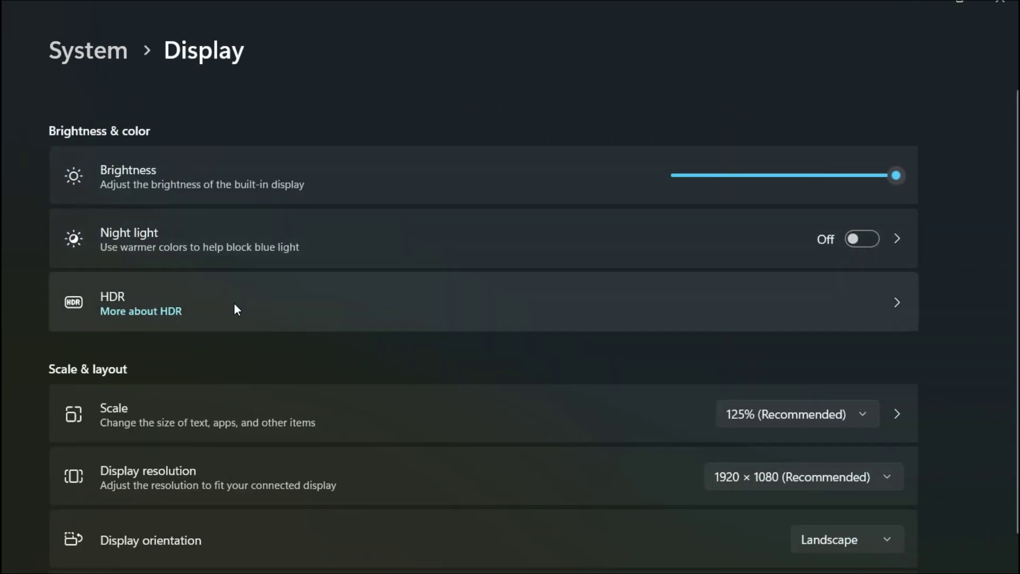
pyautogui.scroll(-3, 235, 311)
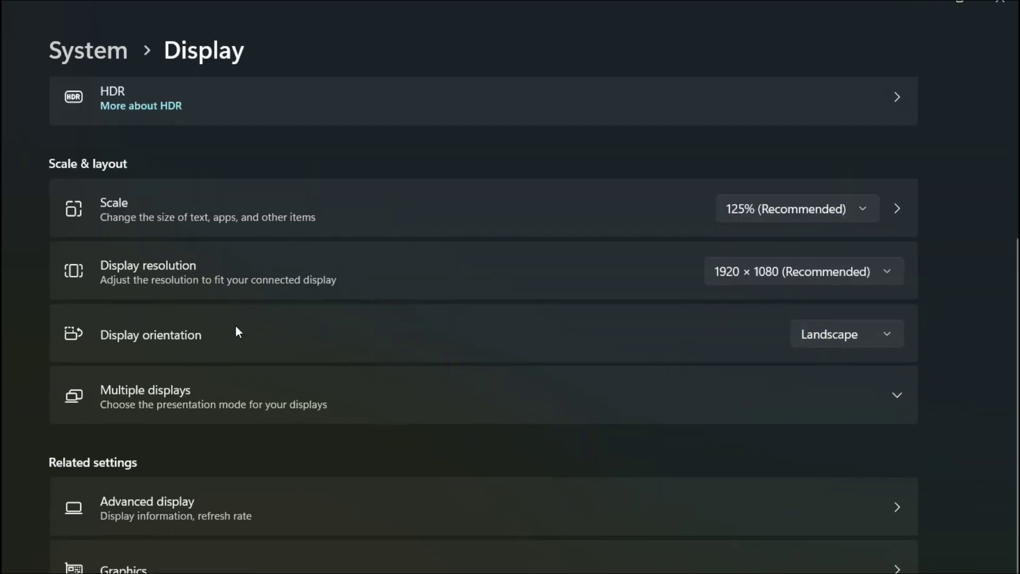
pyautogui.click(116, 508)
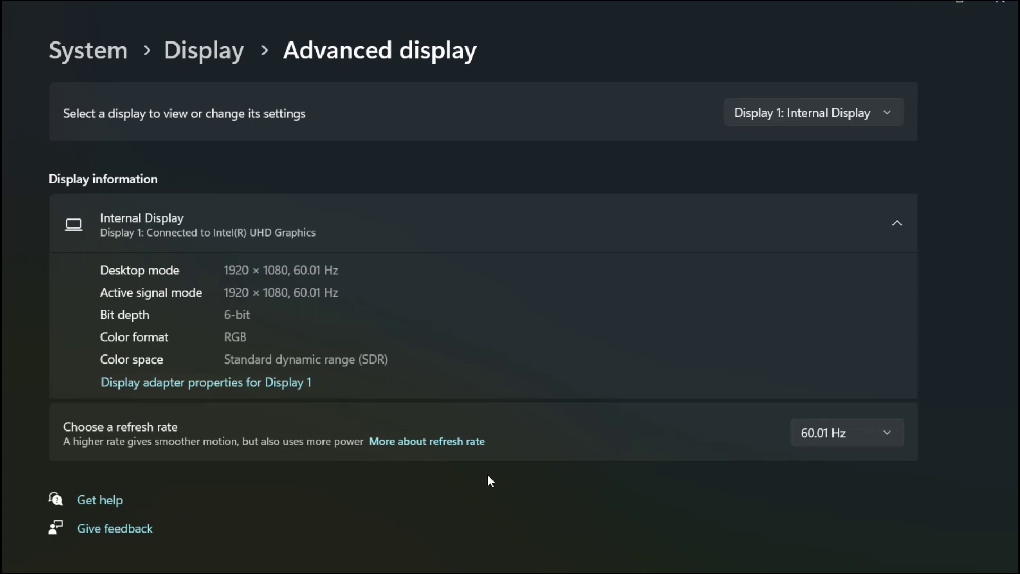
pyautogui.click(863, 441)
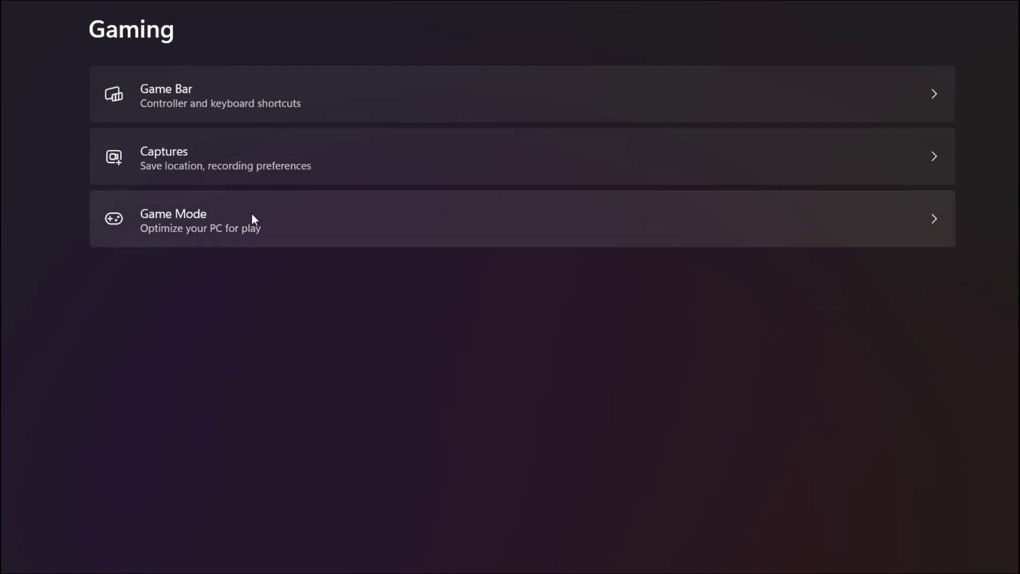
# - Stop controllers from opening Game Bar and review the related graphics settings
pyautogui.click(254, 106)
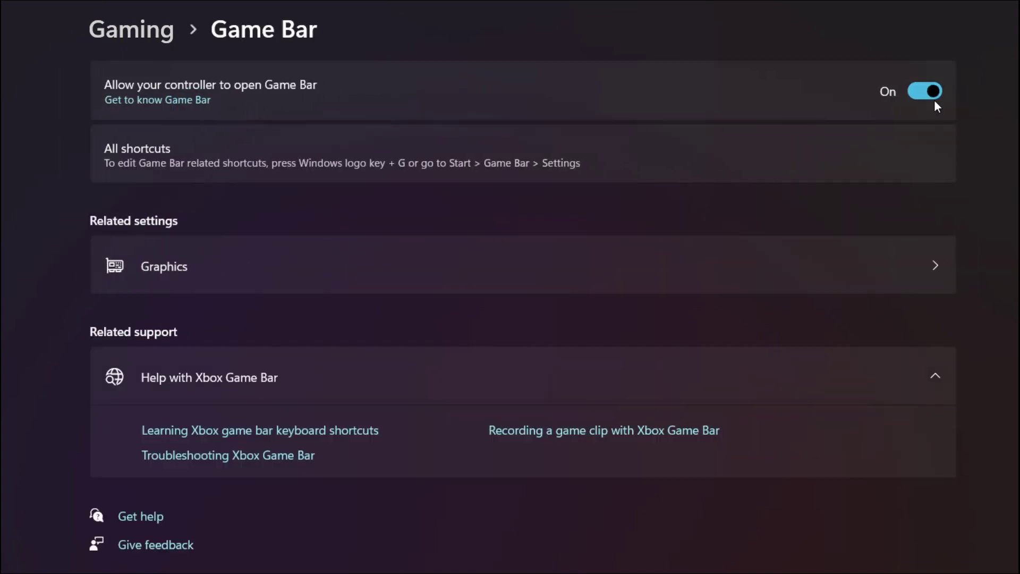
pyautogui.click(932, 96)
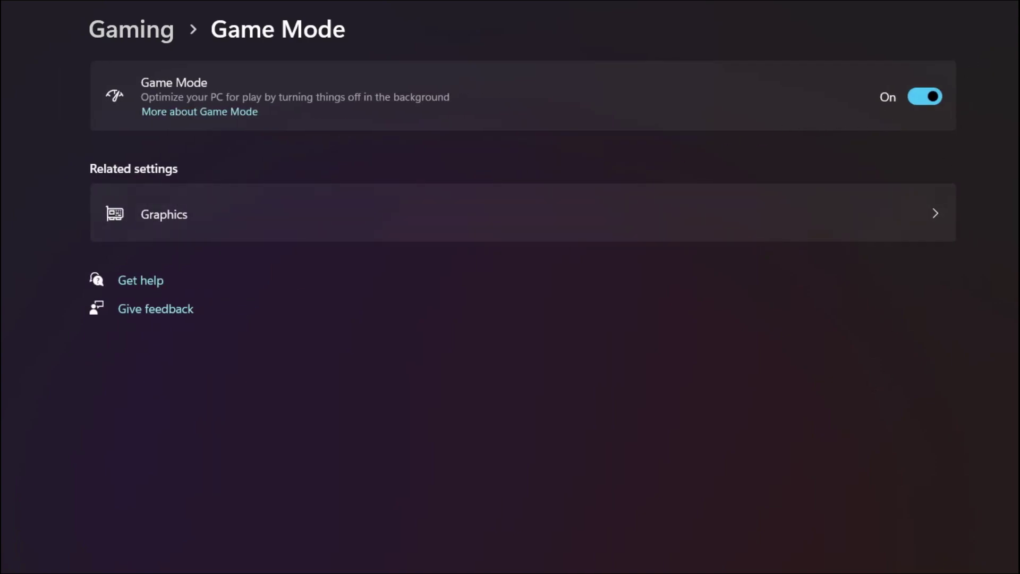
pyautogui.click(779, 217)
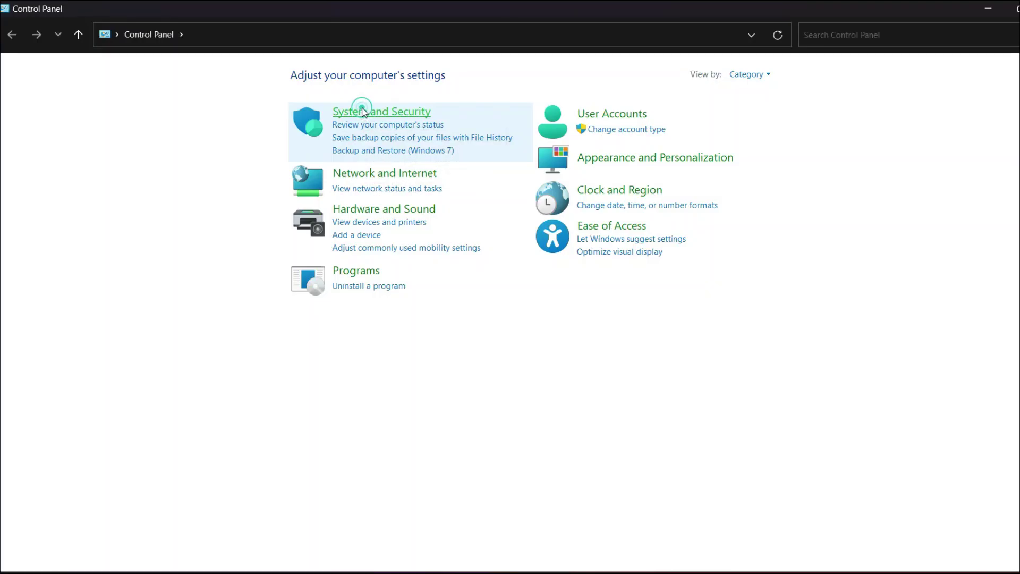
pyautogui.click(359, 106)
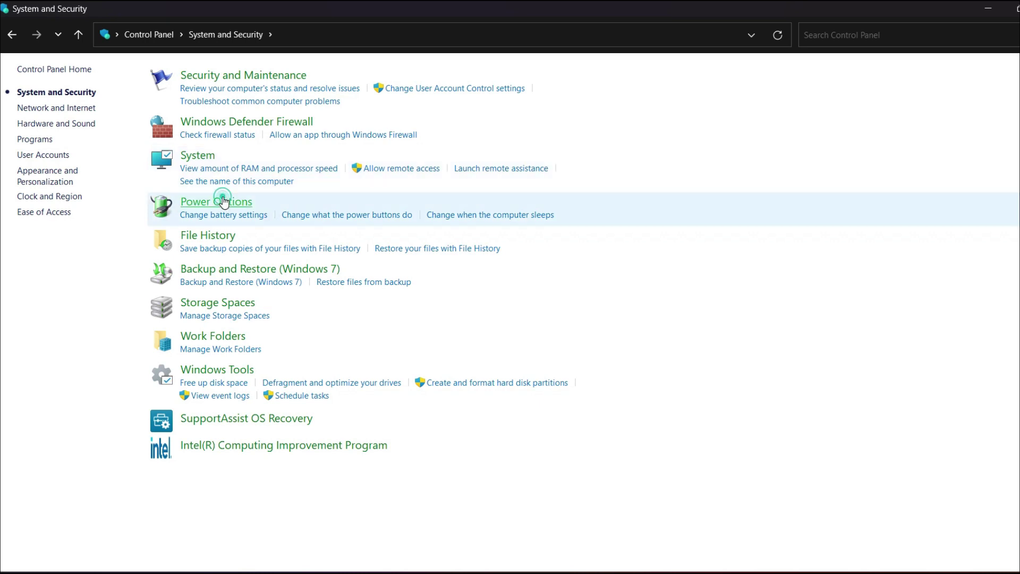
# - Open Power Options from System and Security, showing the active Dell plan
pyautogui.click(223, 200)
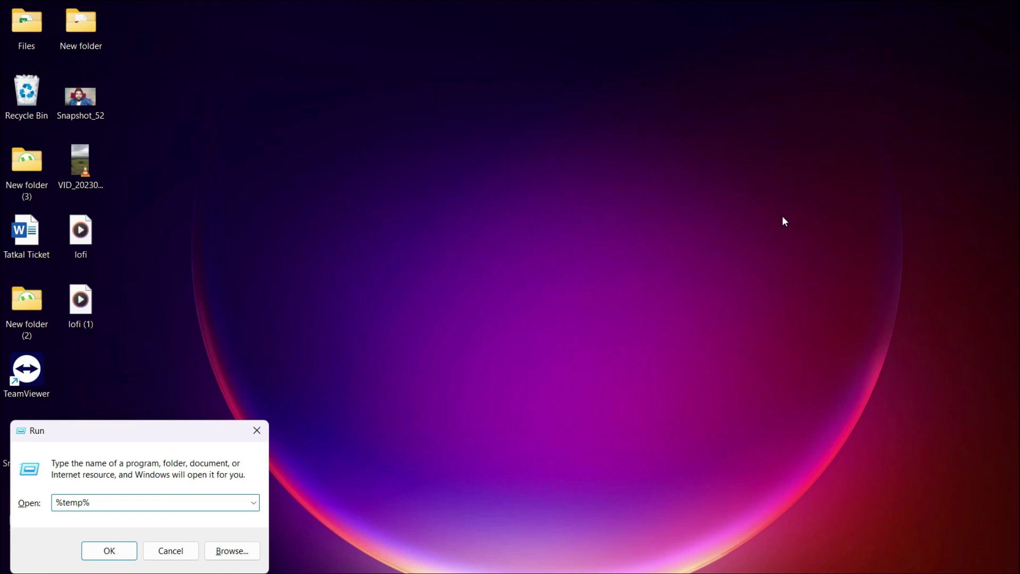
# - Permanently delete everything in %temp%, skipping all in-use files
pyautogui.press('Return')
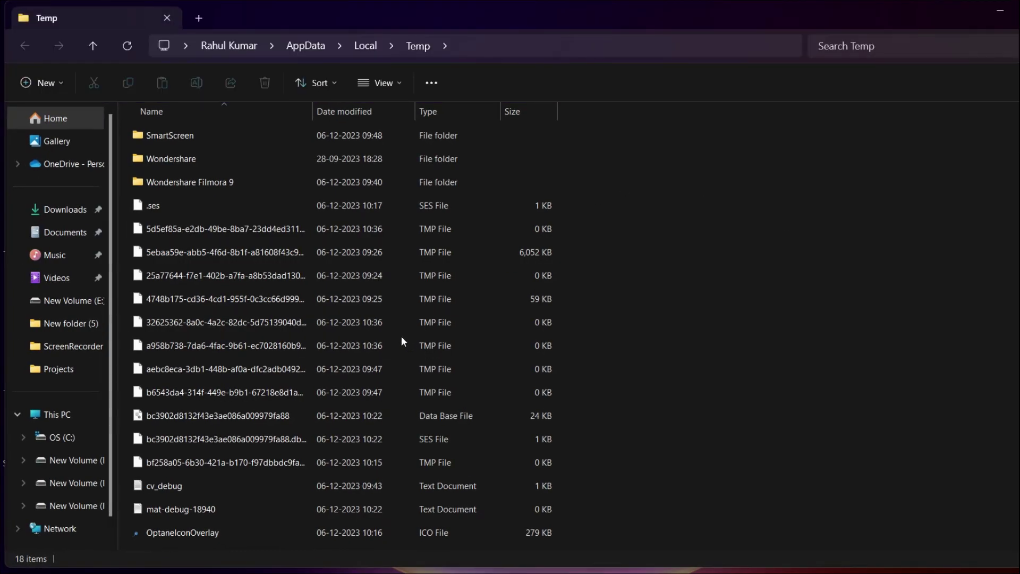
pyautogui.hotkey('ctrl', 'a')
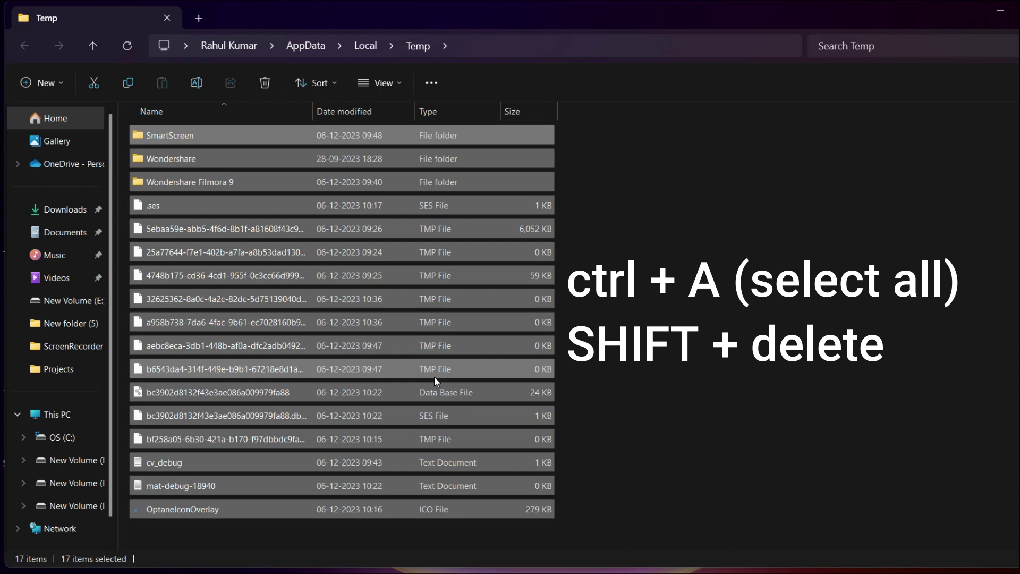
pyautogui.hotkey('shift', 'Delete')
pyautogui.press('Return')
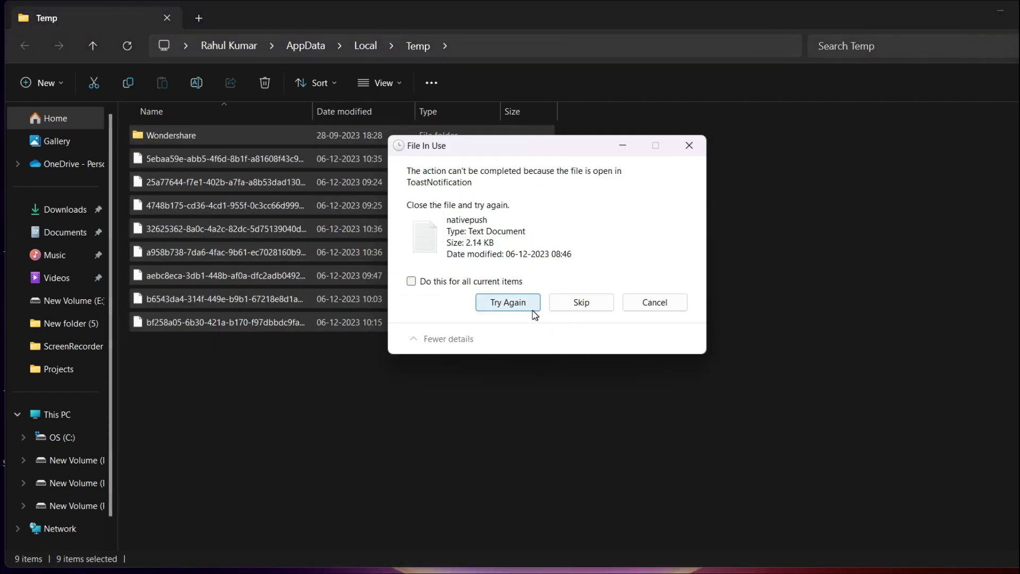
pyautogui.click(442, 288)
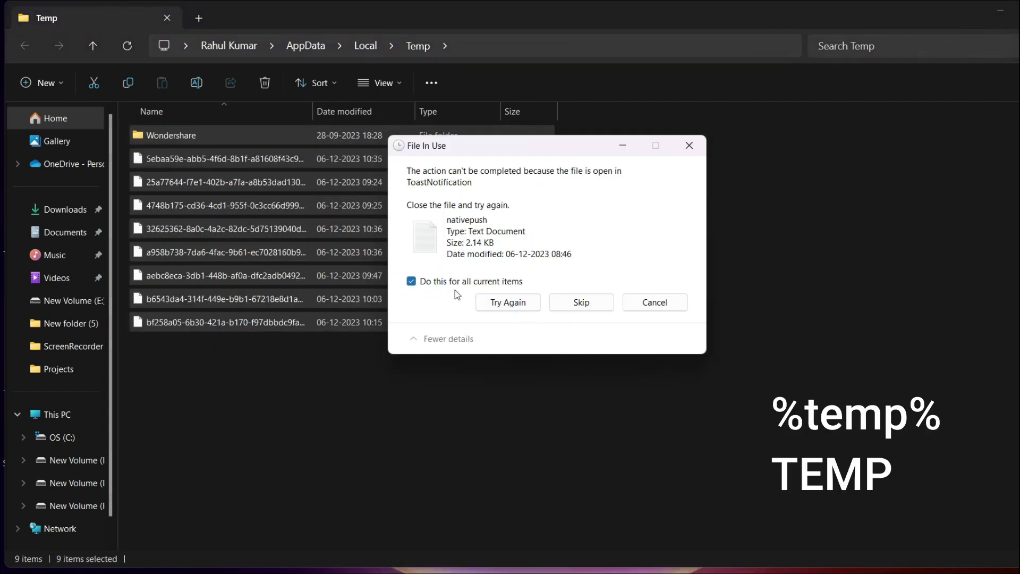
pyautogui.click(574, 303)
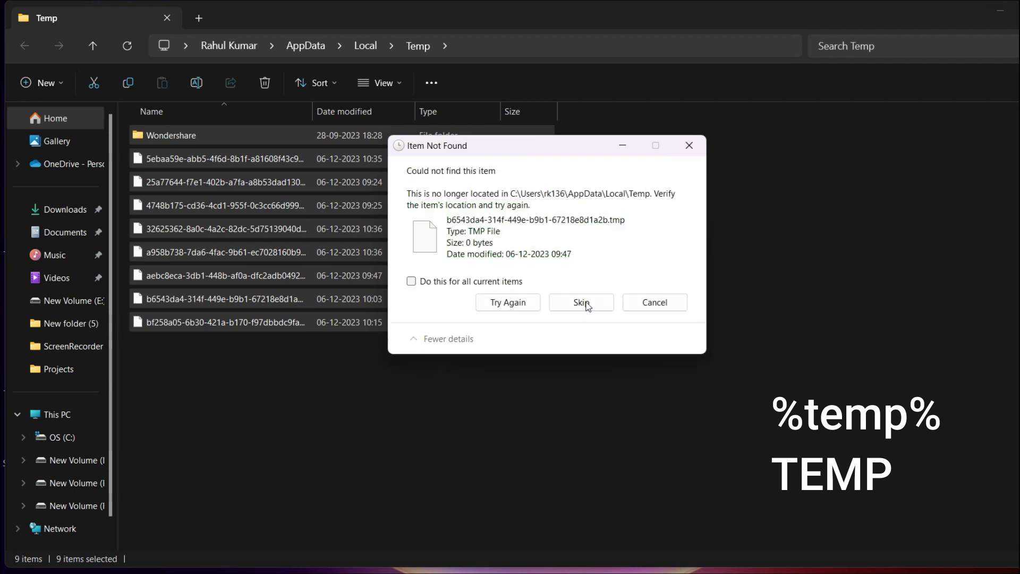
pyautogui.click(690, 147)
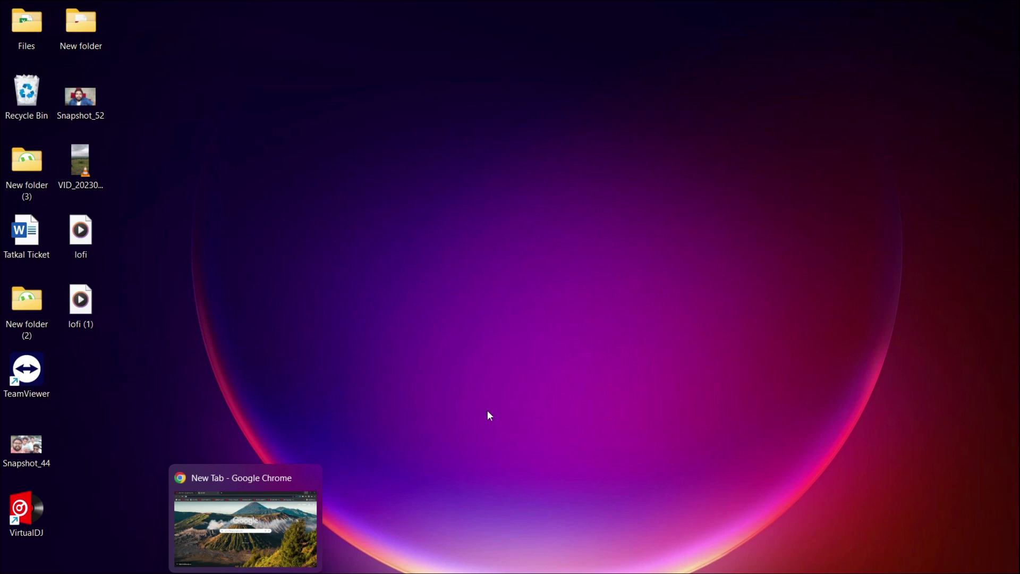
# - Dismiss the browser preview and bring up the Run box for 'temp'
pyautogui.click(487, 410)
pyautogui.press('super+r')
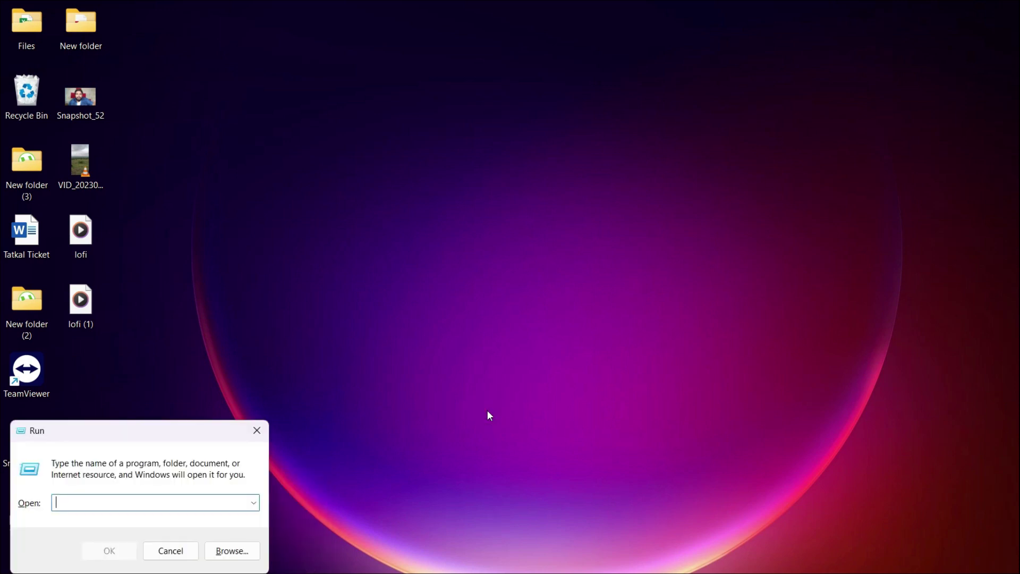
pyautogui.write('emp')
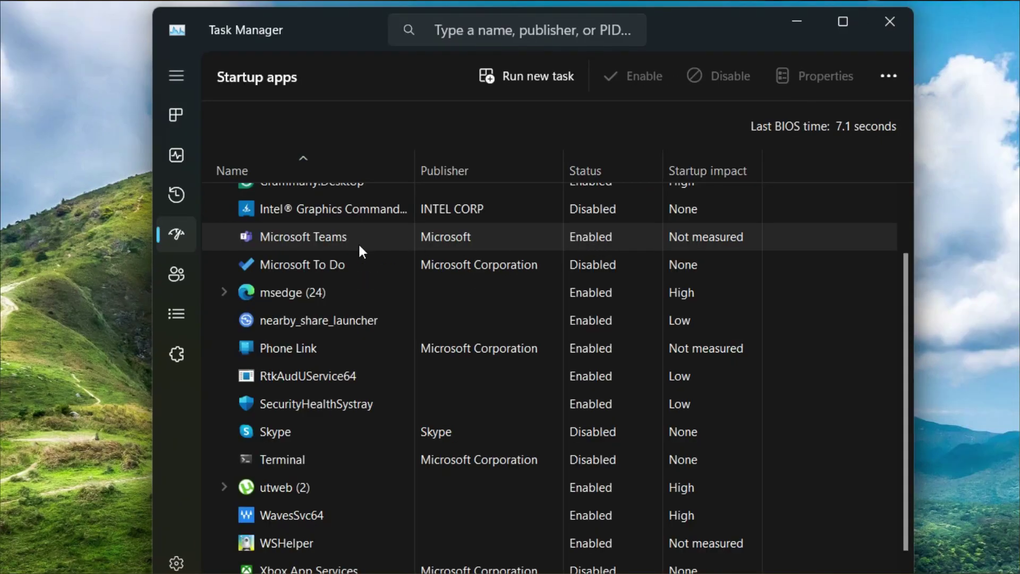
# - Disable Microsoft Teams in Task Manager's Startup apps list
pyautogui.rightClick(336, 249)
pyautogui.click(335, 259)
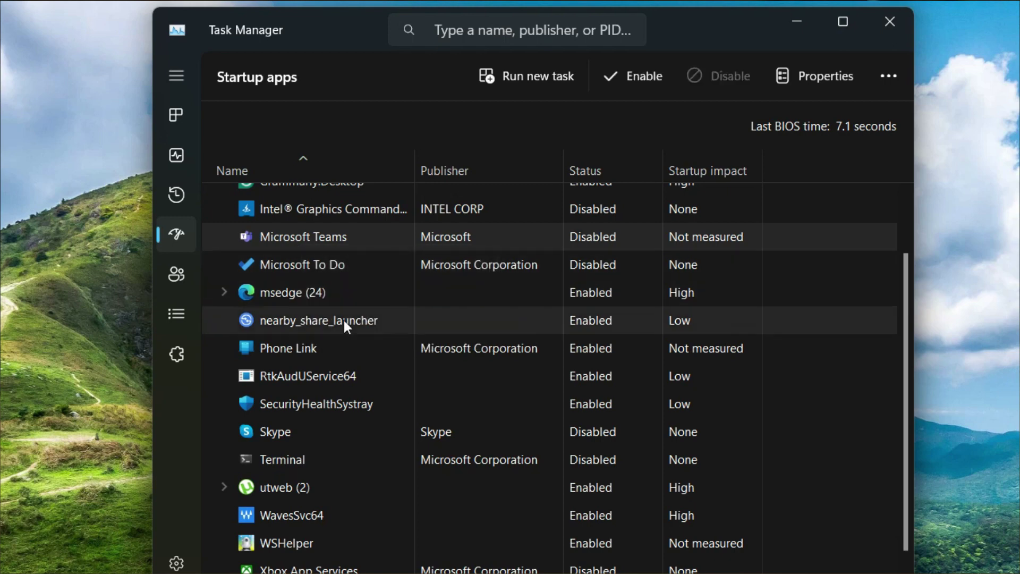